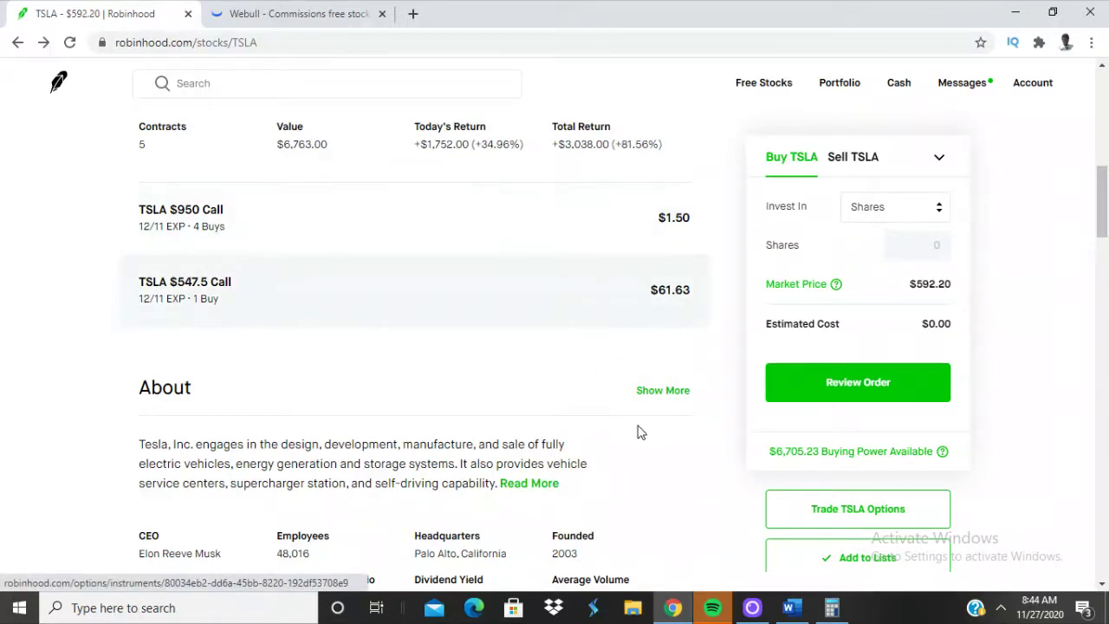
- Bring up Calculator showing 910 − 575 = 335 over the TSLA options positions
left_click(831, 607)
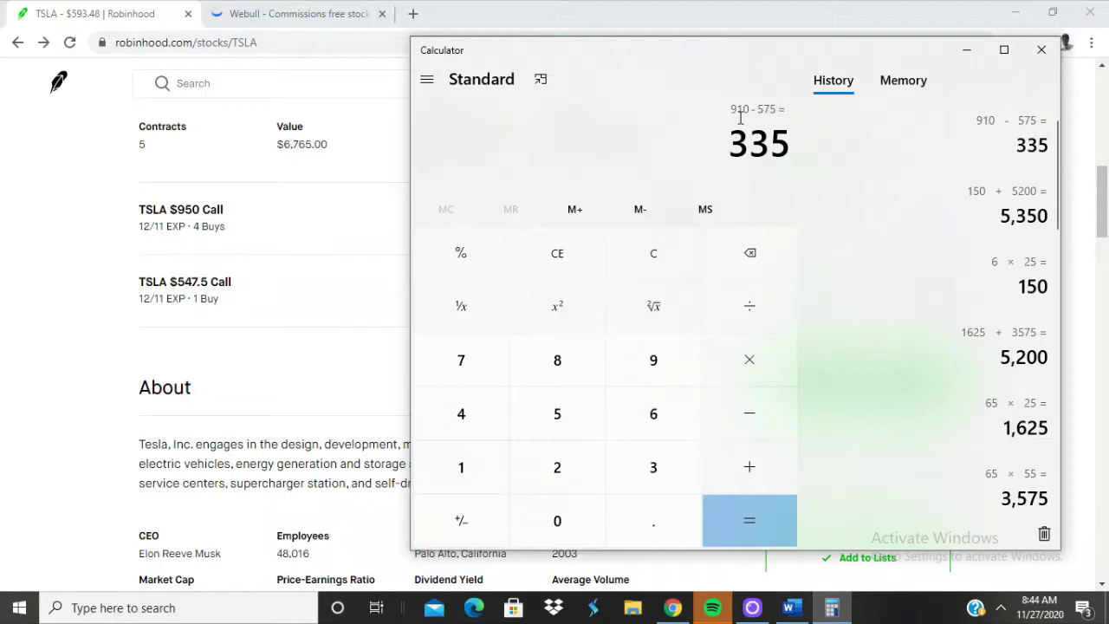
- Hide Calculator to reveal TSLA order history, including the $575 call sold for $910
left_click(73, 117)
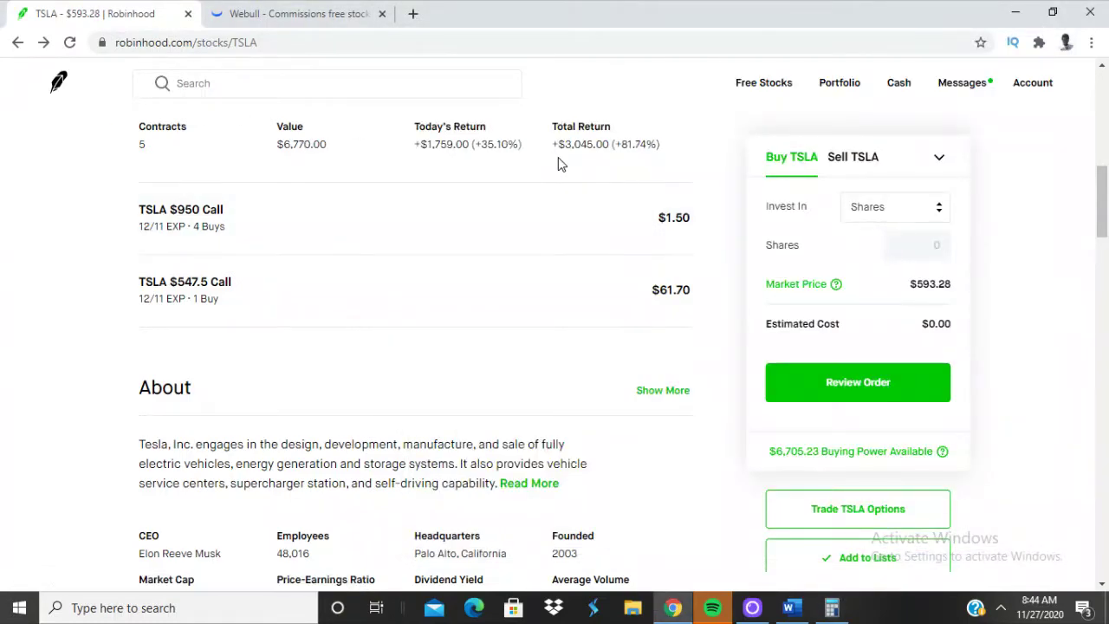
left_click_drag(1102, 175, 1102, 489)
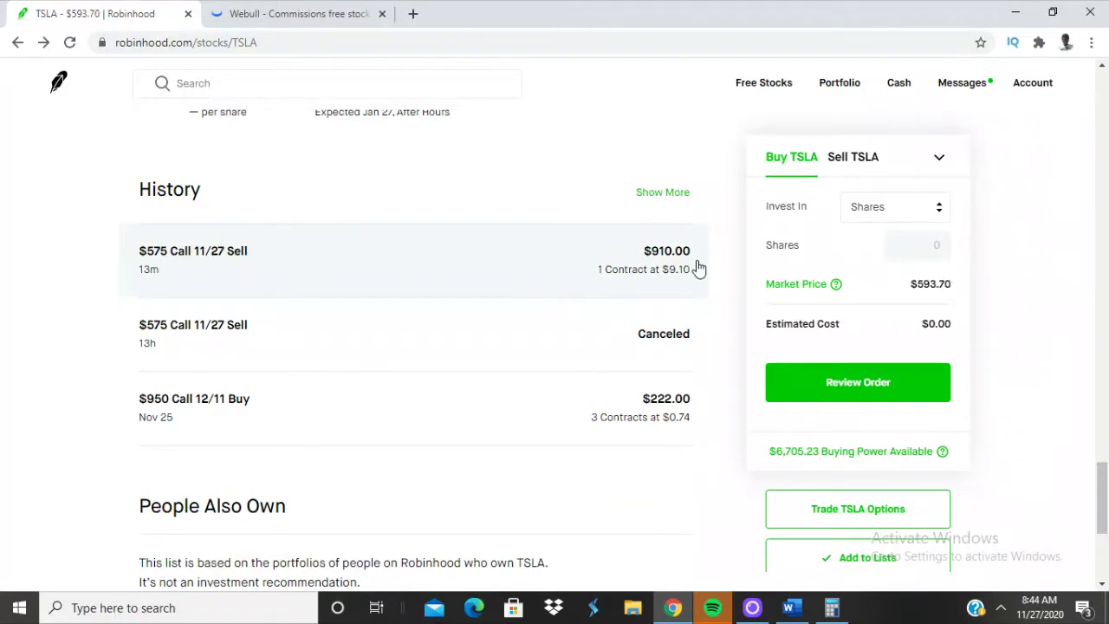
left_click(832, 607)
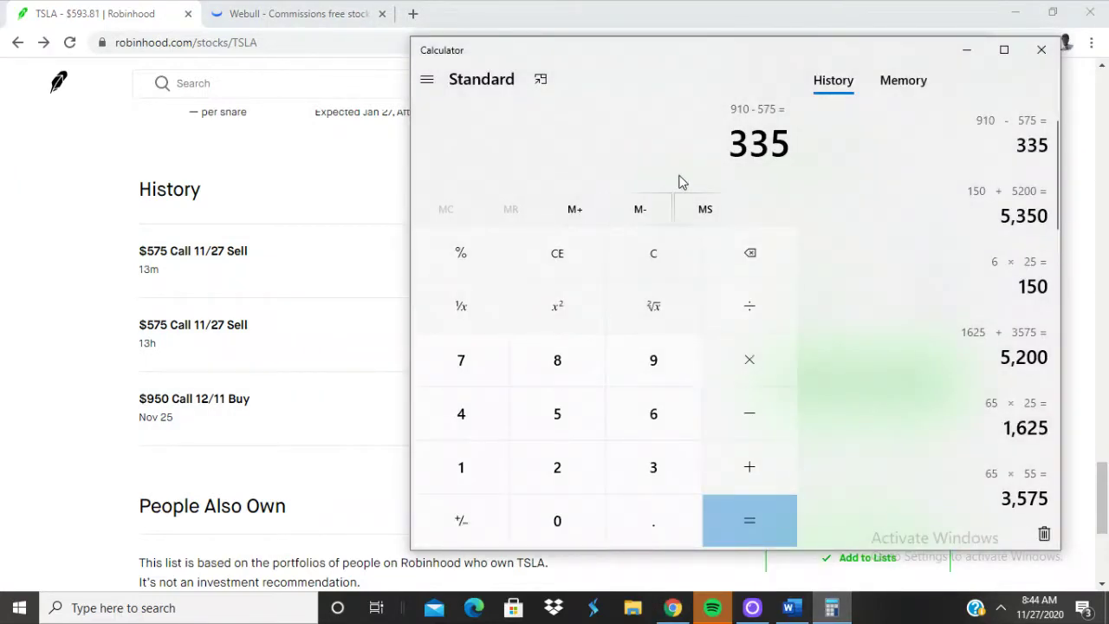
left_click(32, 177)
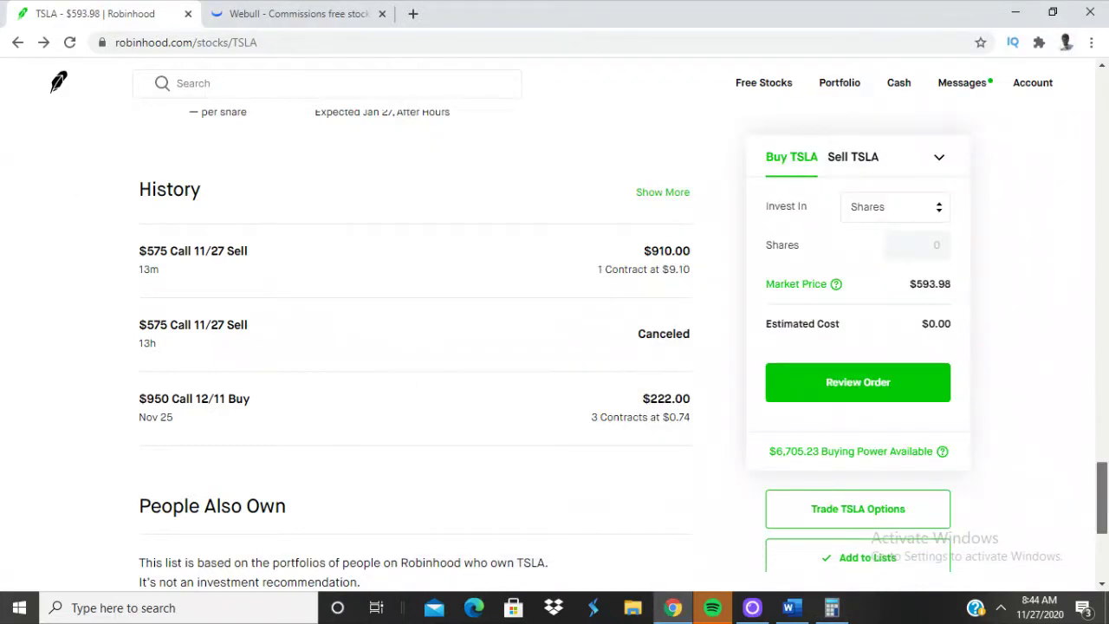
left_click_drag(1102, 497, 1028, 210)
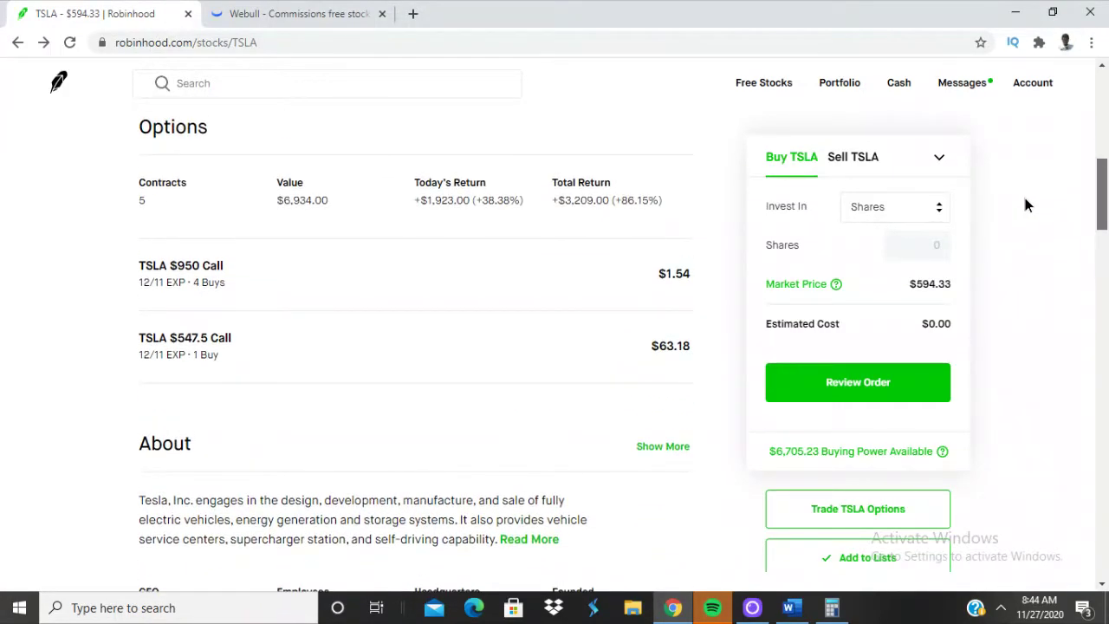
- Return to the TSLA Options section showing five contracts and their total return
left_click_drag(1028, 210, 1025, 210)
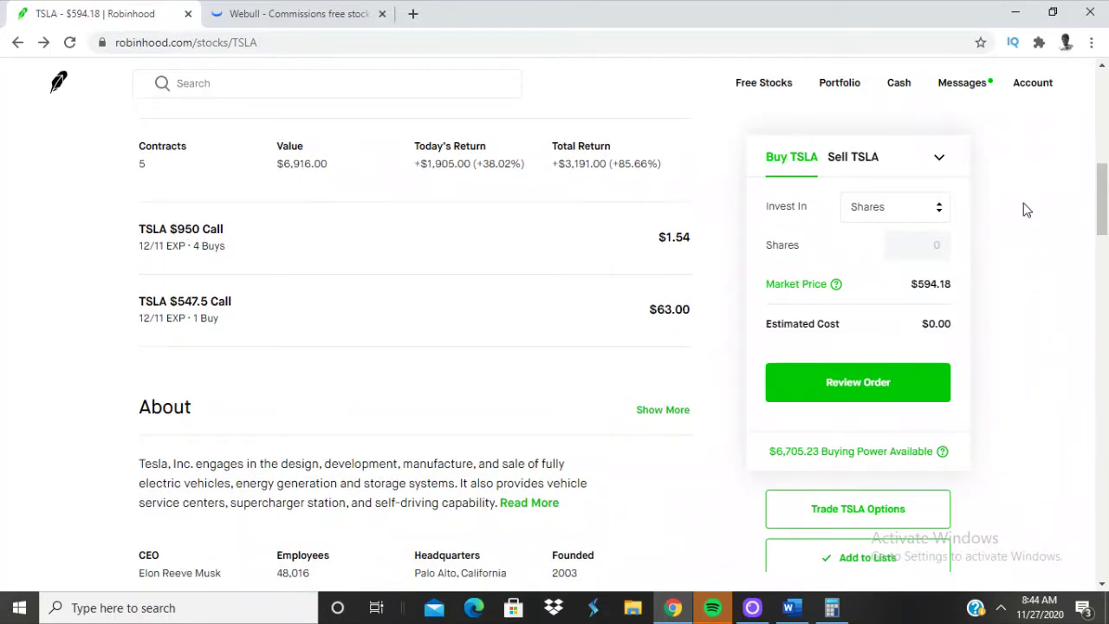